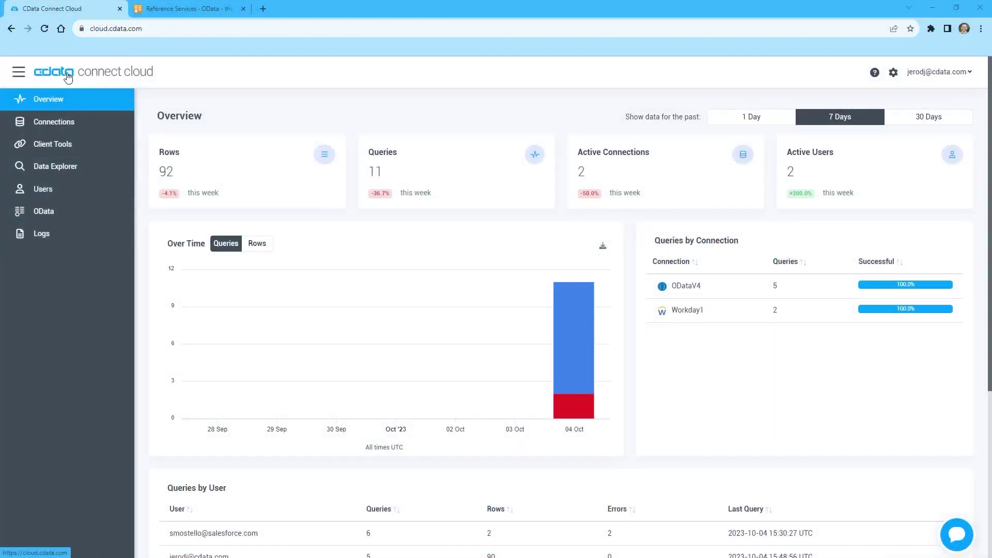
# Start a new connection and choose the API data source
pyautogui.click(71, 127)
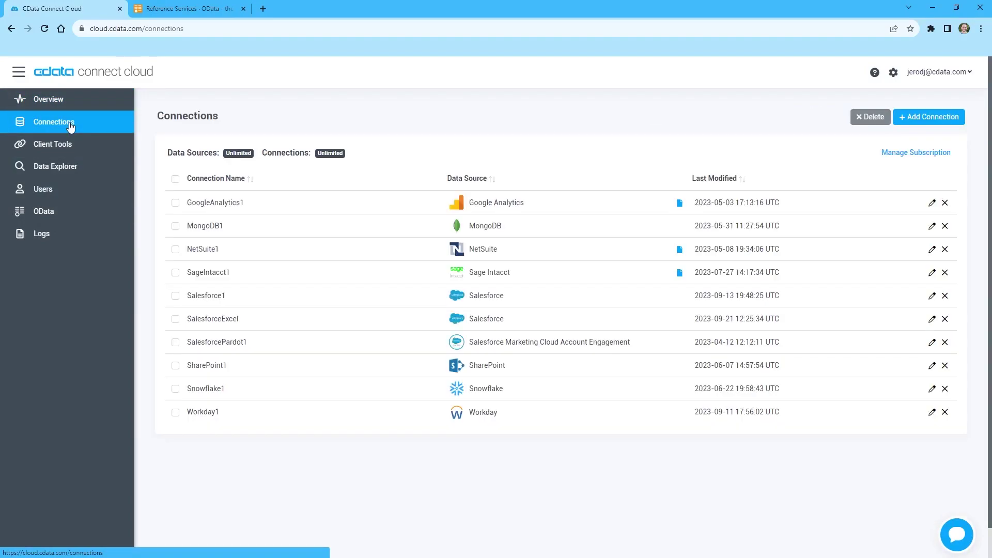
pyautogui.click(913, 124)
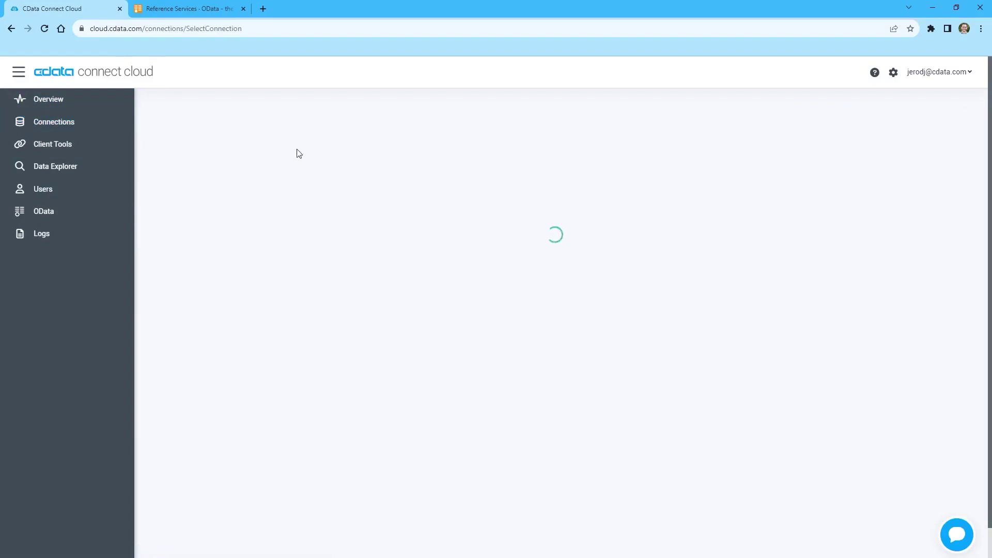
pyautogui.write('API')
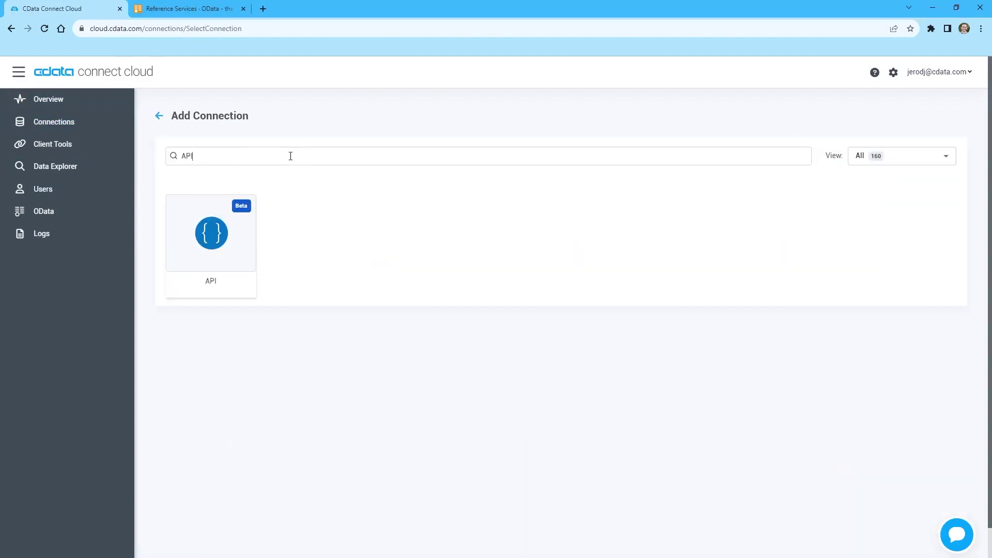
pyautogui.click(246, 254)
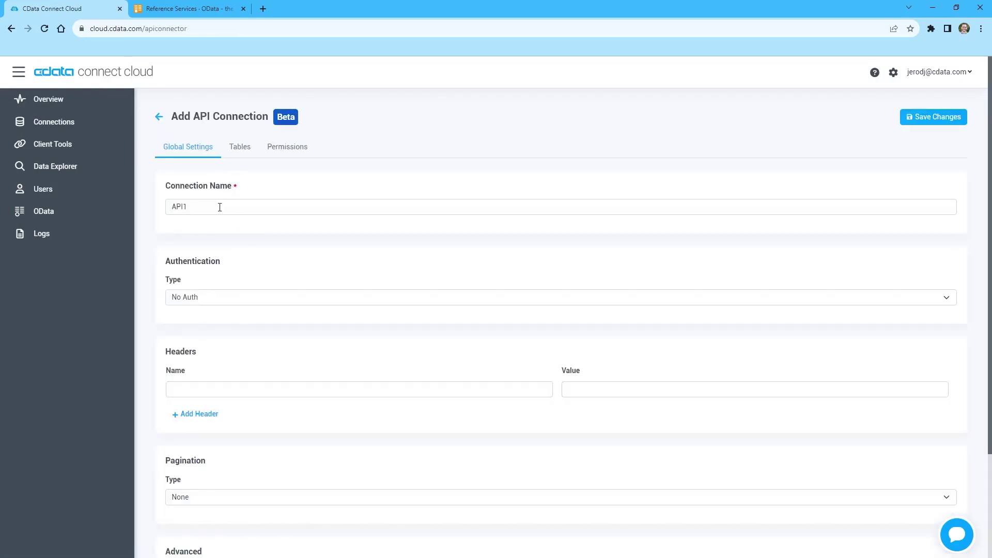
# Name the connection ODataV4 and keep authentication at No Auth
pyautogui.doubleClick(220, 207)
pyautogui.write('ODataV4')
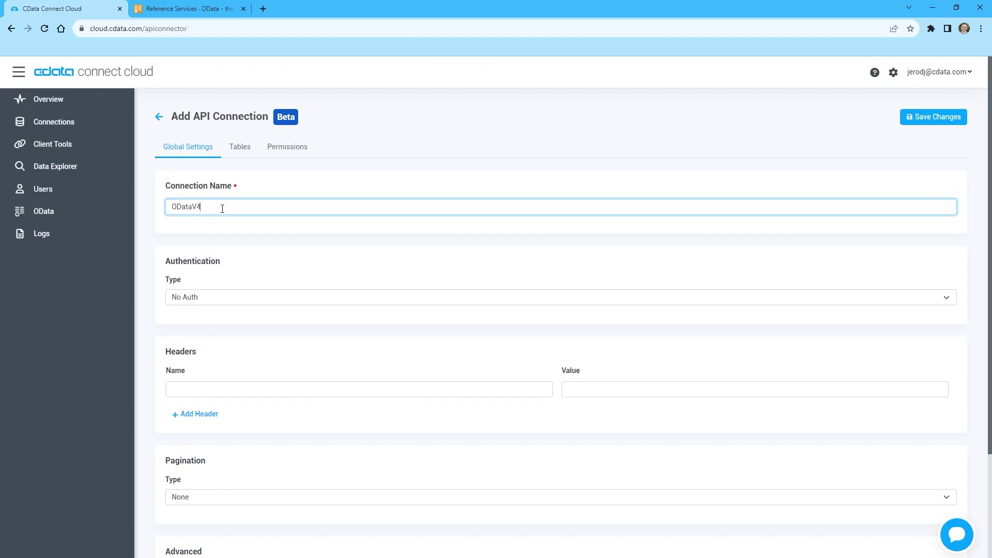
pyautogui.click(232, 297)
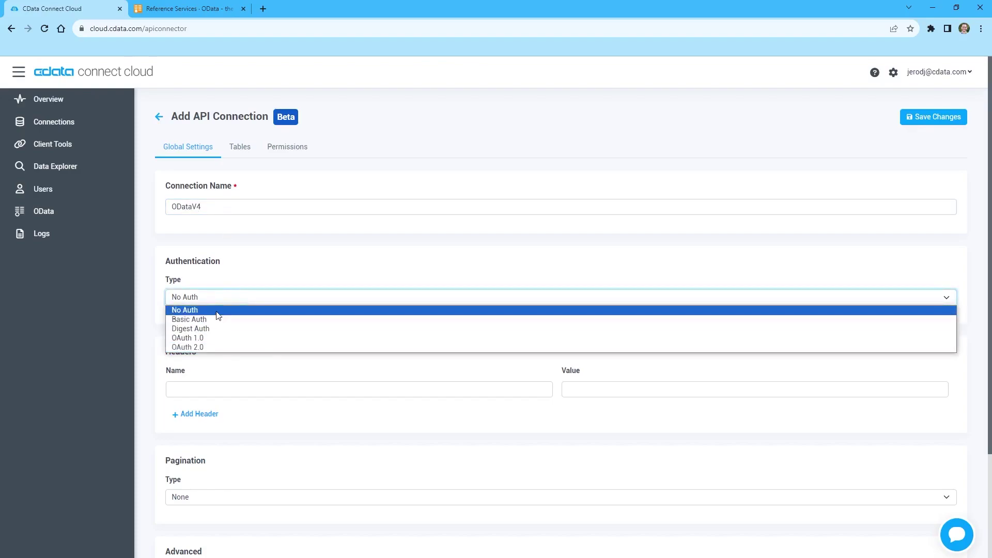
pyautogui.click(215, 310)
pyautogui.click(181, 9)
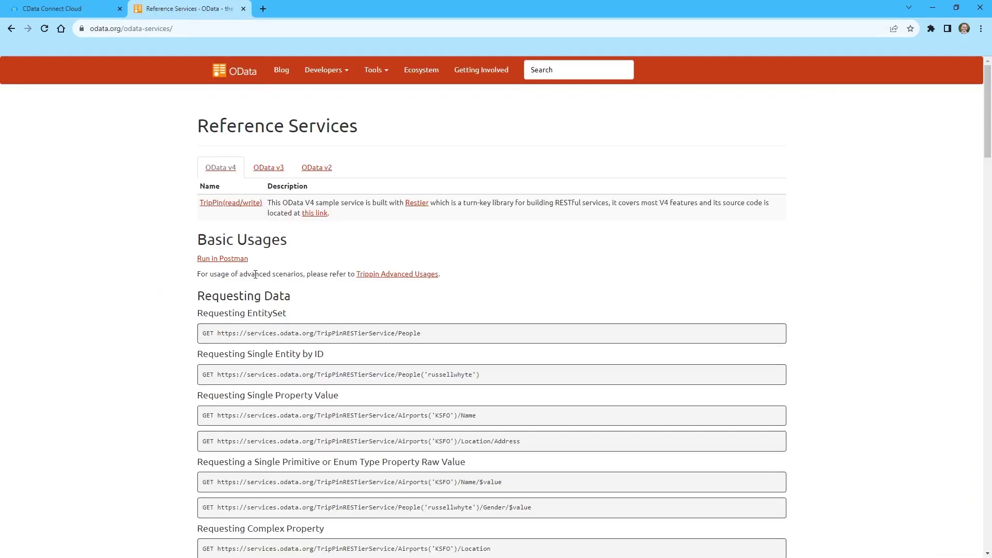
pyautogui.click(50, 8)
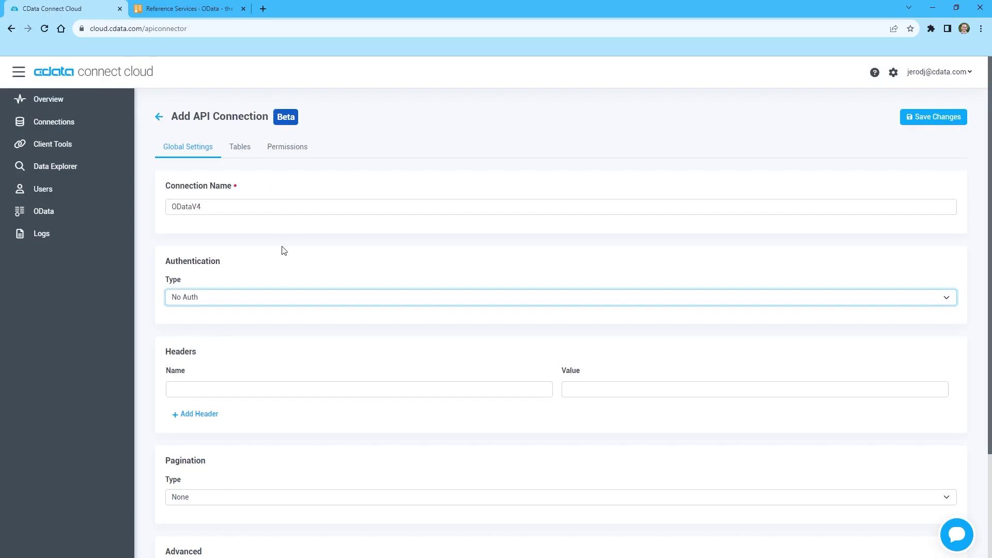
# Add a request header named Application with value JSON
pyautogui.scroll(-2, 224, 291)
pyautogui.click(224, 288)
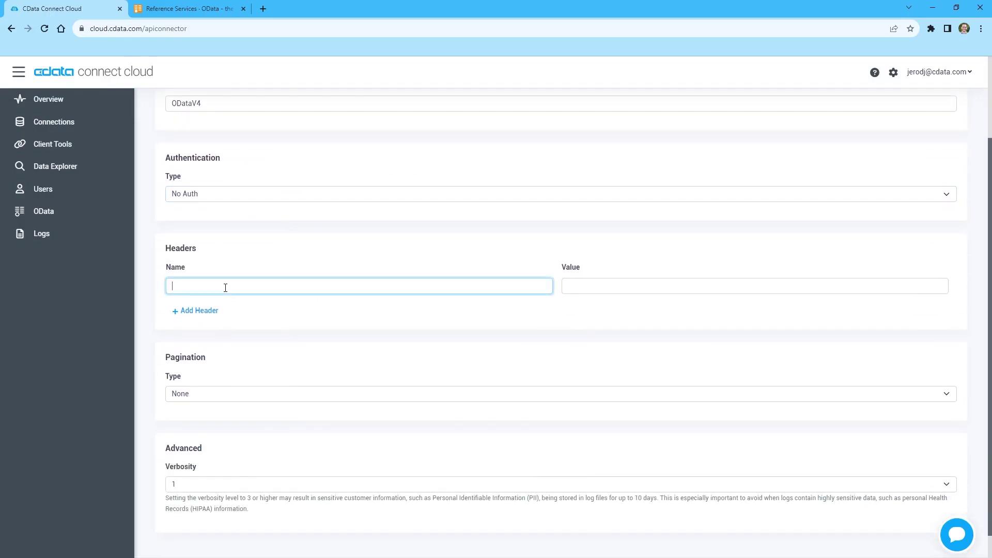
pyautogui.write('Application')
pyautogui.press('Tab')
pyautogui.write('JSON')
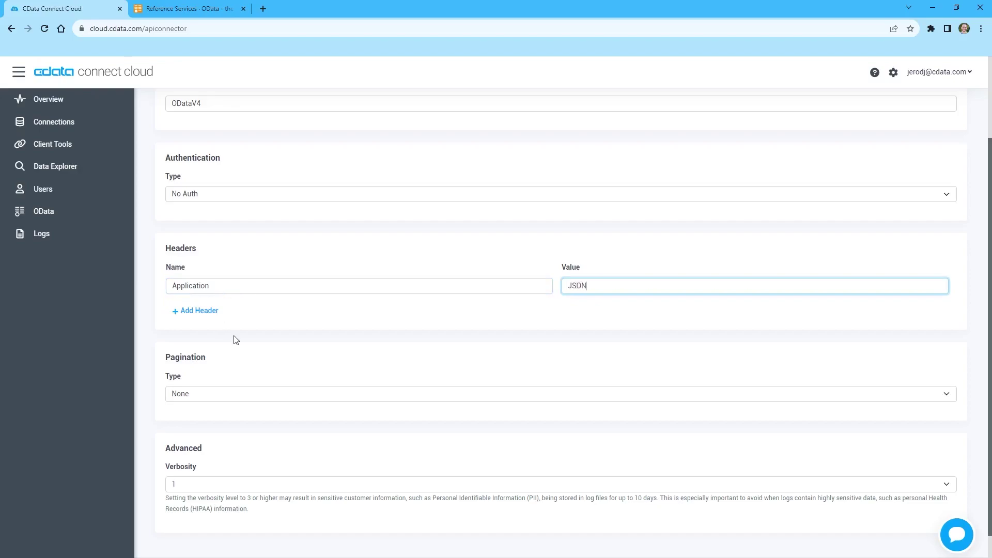
pyautogui.click(236, 339)
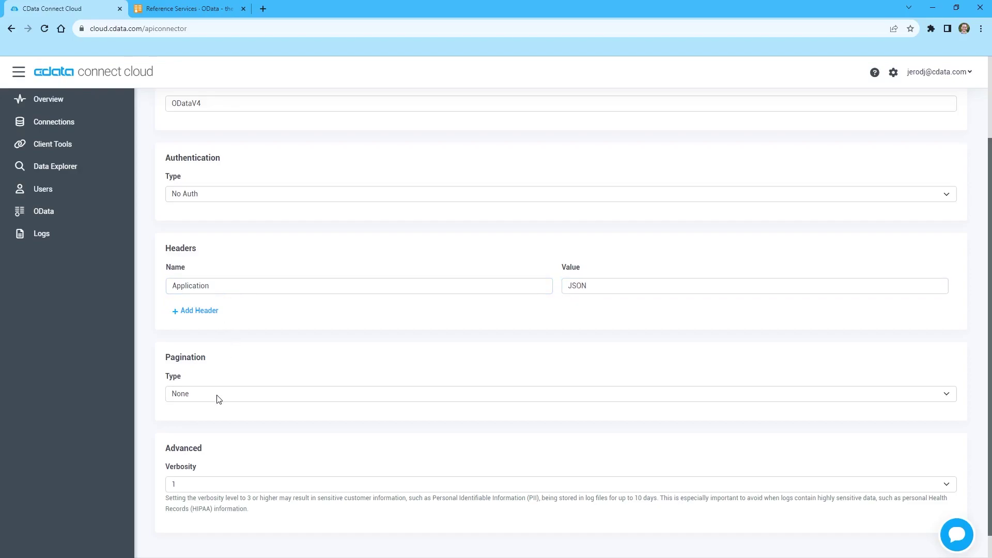
# Keep the pagination type set to None
pyautogui.click(219, 398)
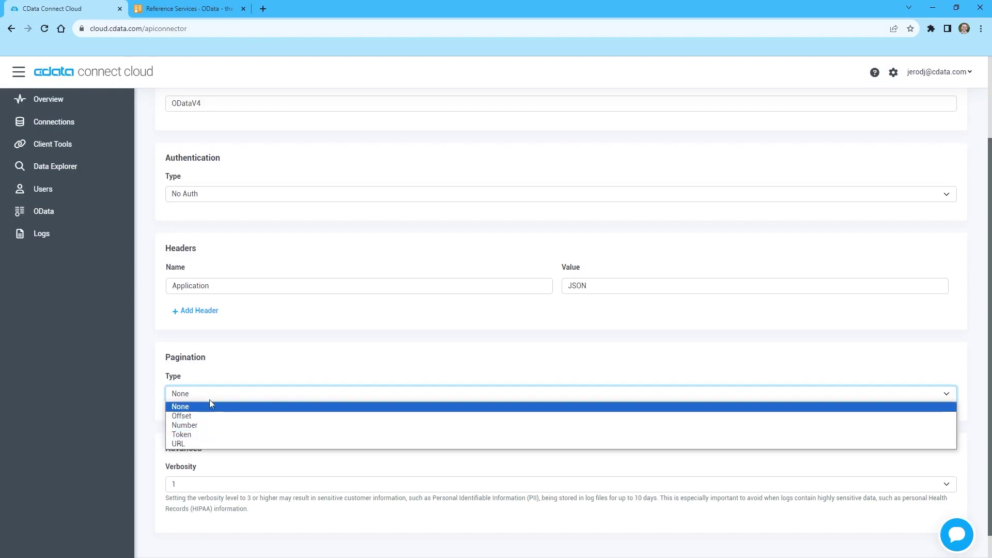
pyautogui.click(210, 406)
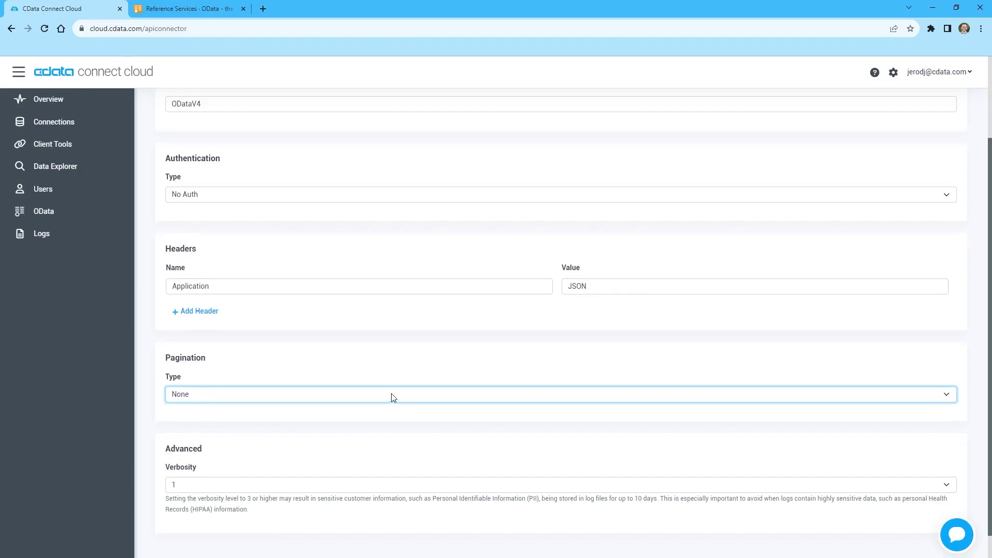
pyautogui.scroll(2, 391, 398)
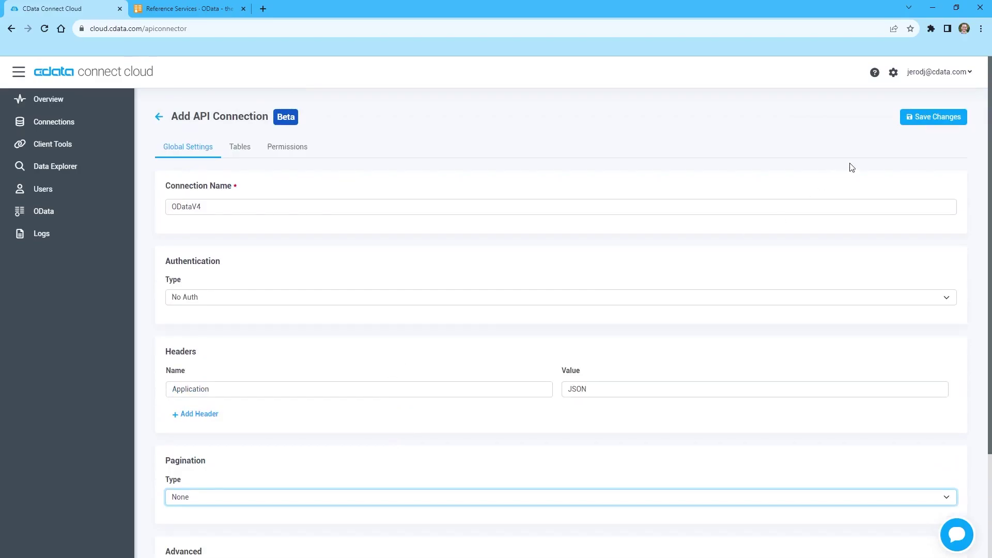
# Save the ODataV4 connection and begin a new table draft
pyautogui.click(921, 121)
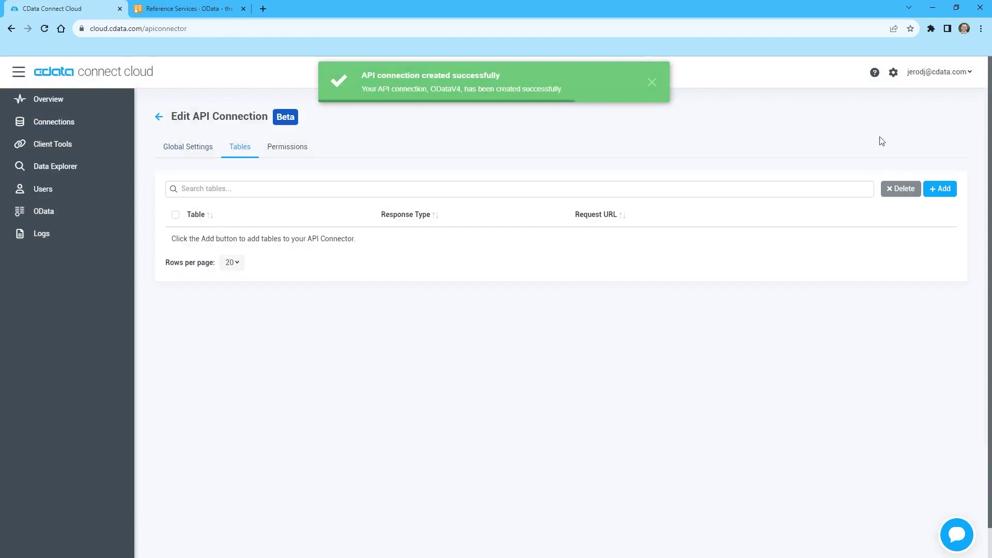
pyautogui.click(940, 188)
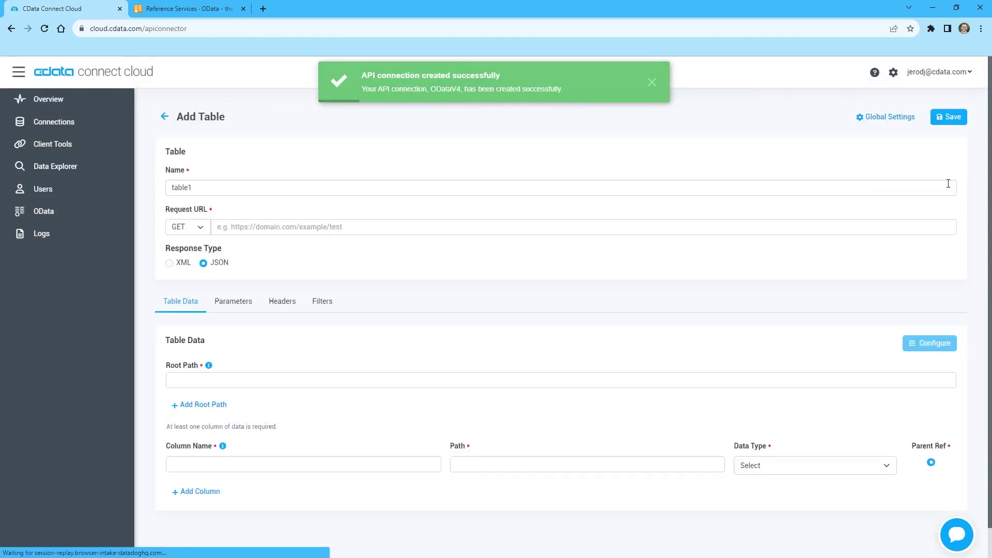
pyautogui.click(204, 11)
pyautogui.click(367, 9)
pyautogui.click(81, 11)
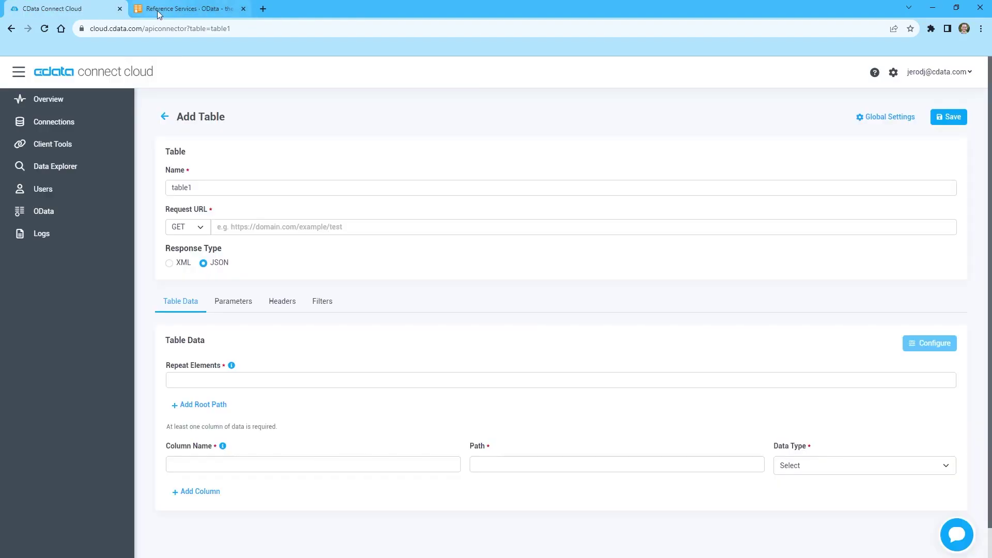
# Select the word People in the first GET URL on the OData reference page
pyautogui.click(186, 8)
pyautogui.click(408, 336)
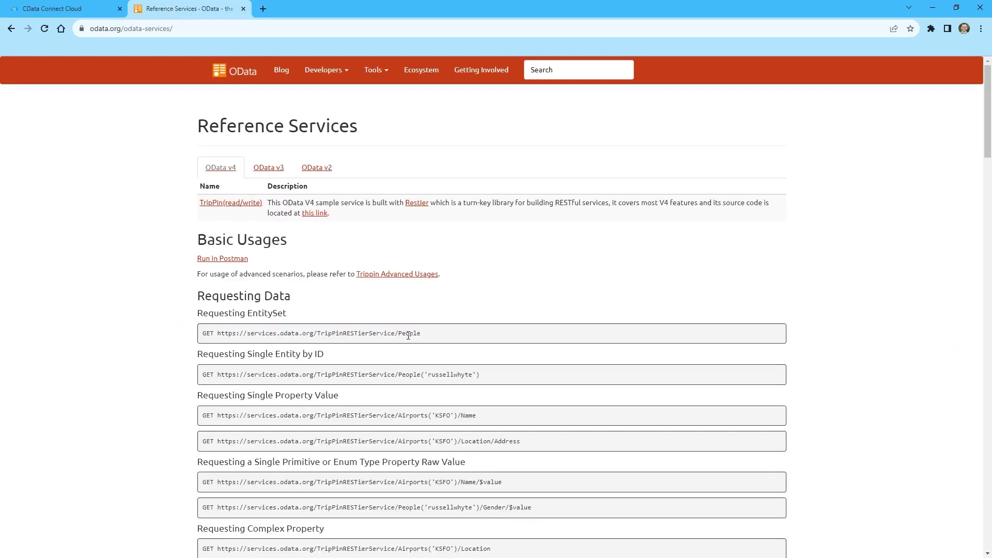
pyautogui.doubleClick(408, 333)
pyautogui.hotkey('ctrl', 'c')
pyautogui.click(51, 8)
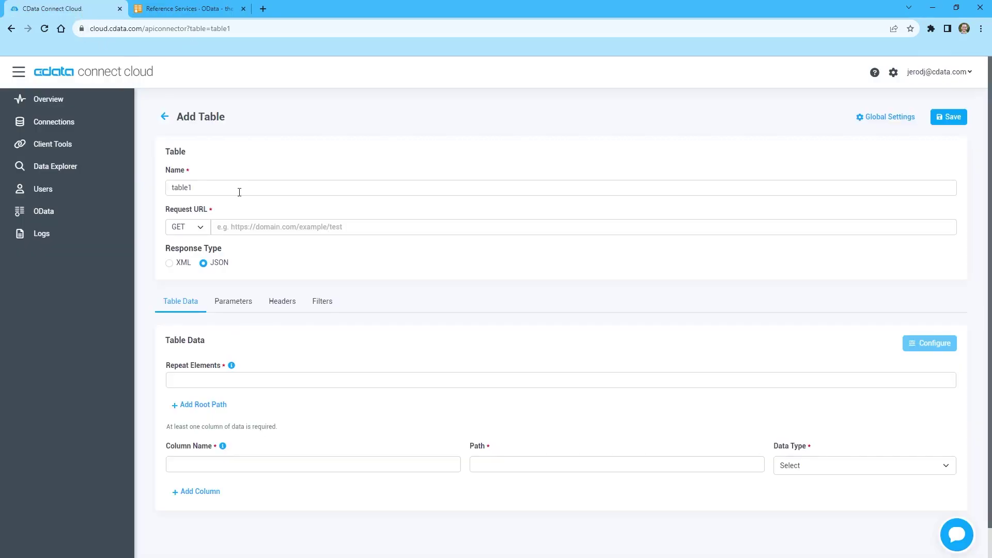
# Name the table People and open the People feed URL in a new tab
pyautogui.doubleClick(237, 191)
pyautogui.hotkey('ctrl', 'v')
pyautogui.click(186, 8)
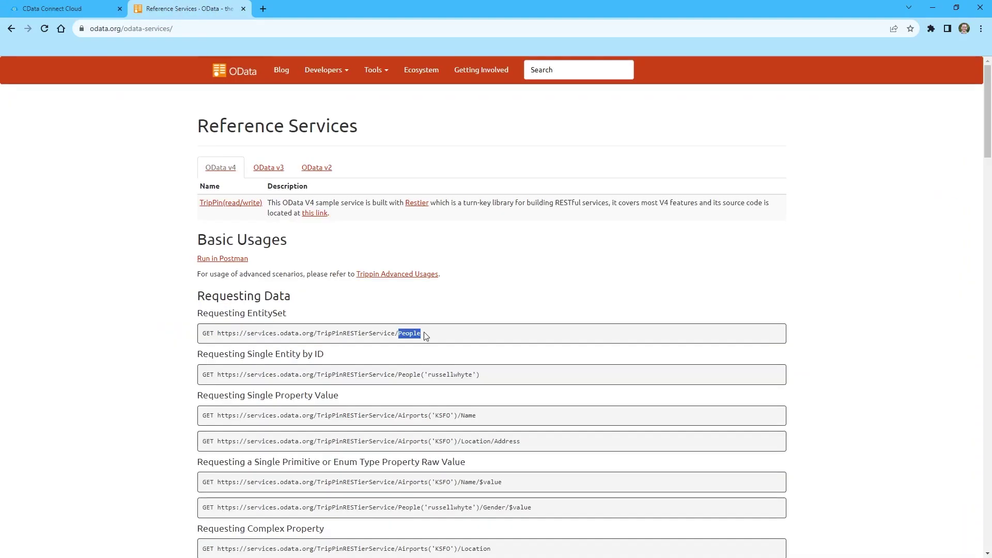
pyautogui.moveTo(426, 336); pyautogui.dragTo(218, 337)
pyautogui.rightClick(229, 332)
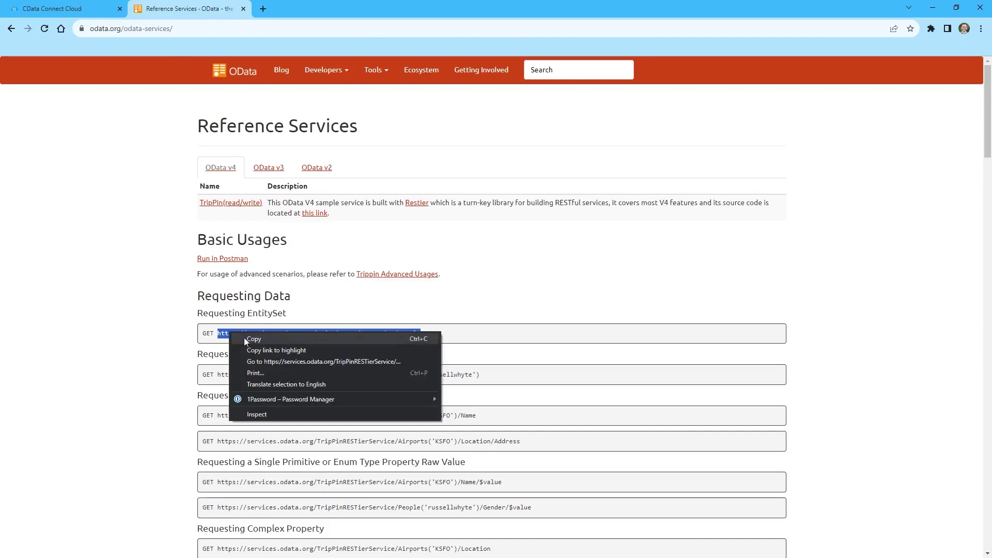
pyautogui.click(271, 363)
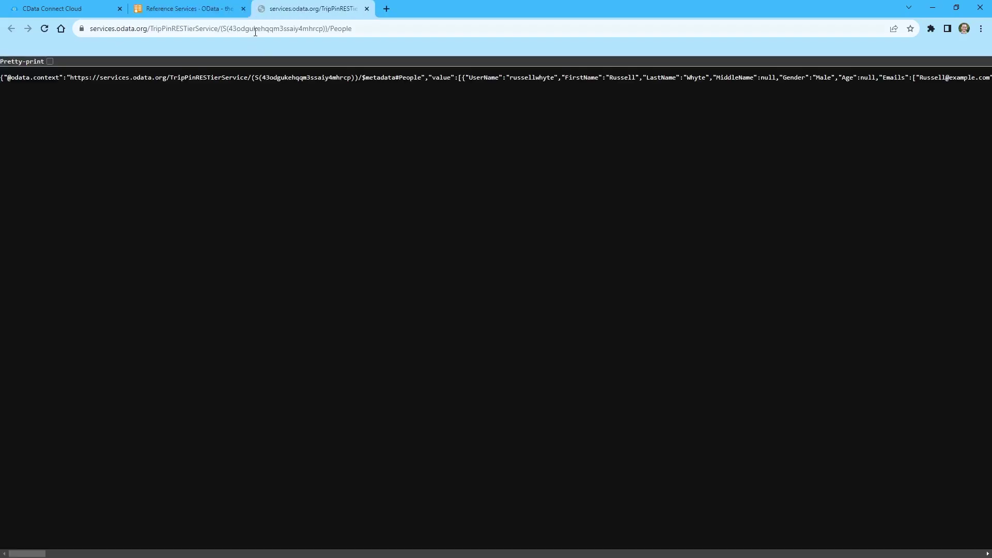
# Pretty-print the People feed and paste its address as the table's request URL
pyautogui.doubleClick(255, 29)
pyautogui.hotkey('ctrl', 'a')
pyautogui.hotkey('ctrl', 'c')
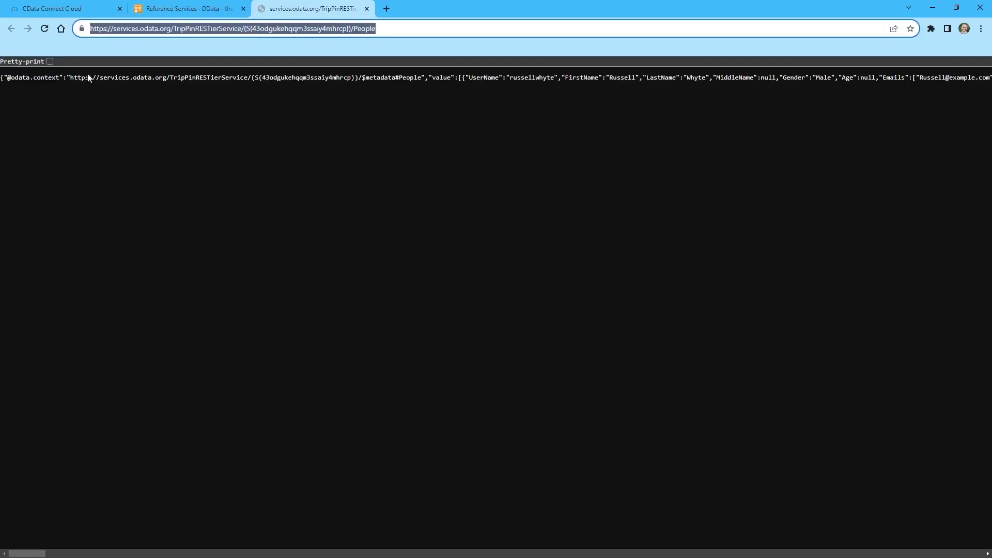
pyautogui.click(50, 61)
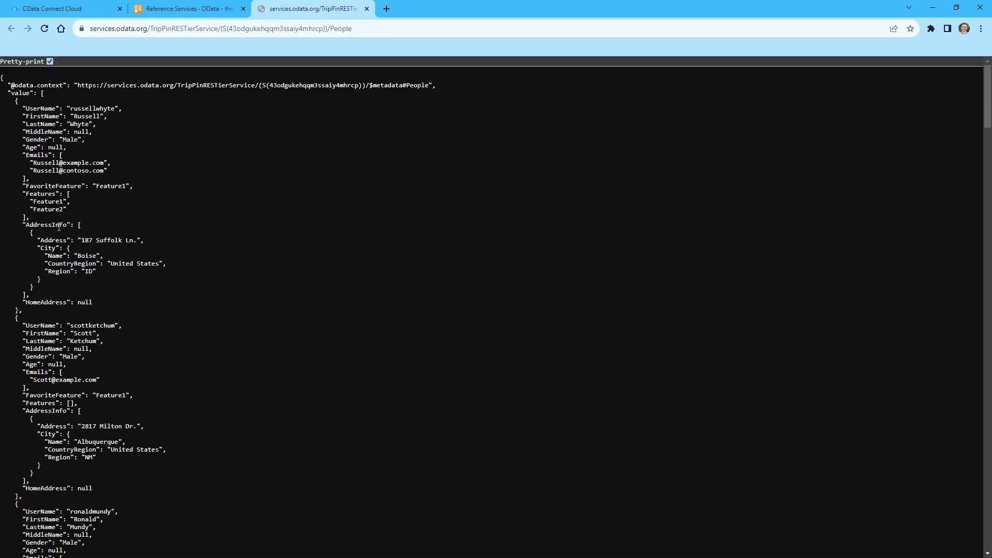
pyautogui.click(92, 15)
pyautogui.click(266, 223)
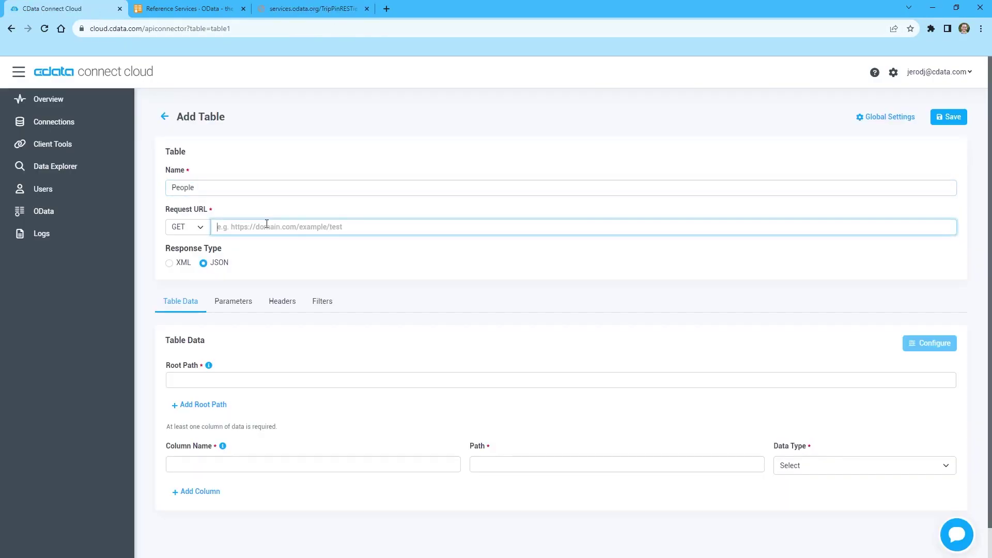
pyautogui.hotkey('ctrl', 'v')
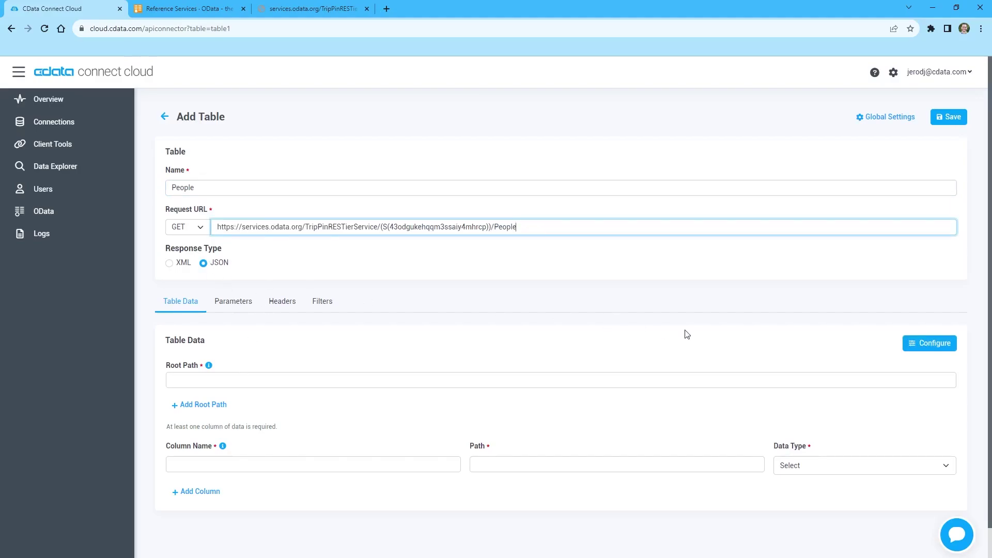
# Preview the People response, then set value as root path and include UserName
pyautogui.click(915, 345)
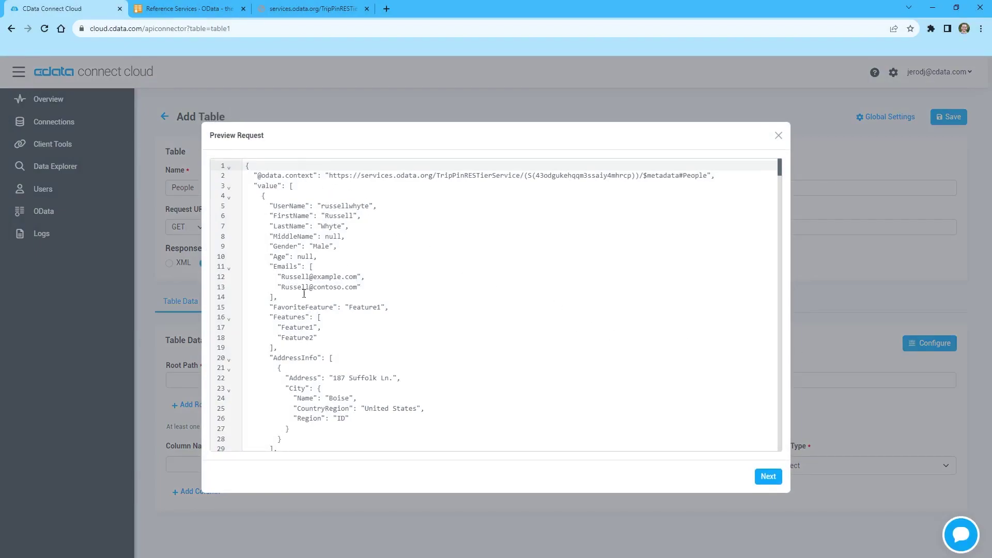
pyautogui.click(767, 476)
pyautogui.click(717, 286)
pyautogui.click(266, 332)
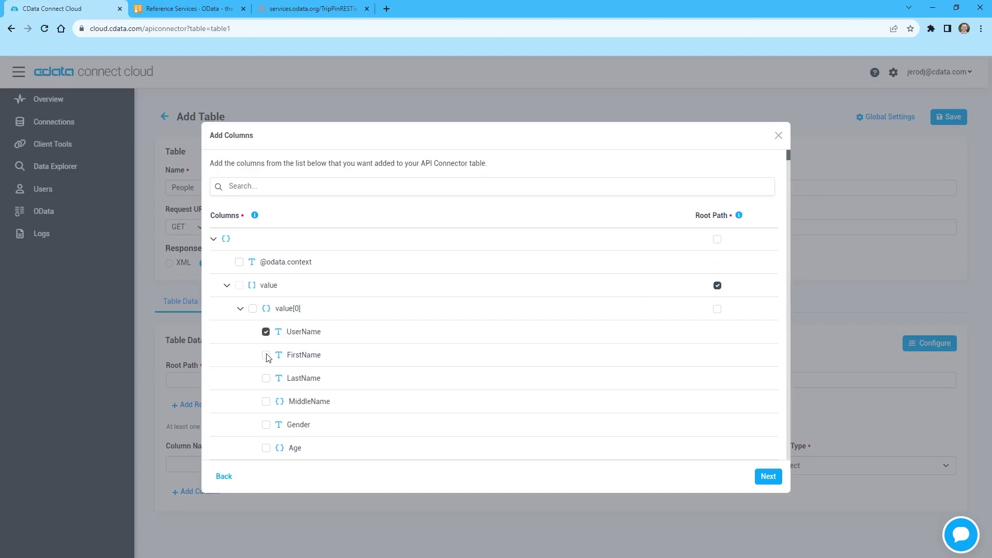
# Add FirstName, LastName, Gender, Age and Emails[0] as columns and preview the table
pyautogui.click(267, 356)
pyautogui.click(267, 378)
pyautogui.scroll(-1, 266, 377)
pyautogui.click(267, 374)
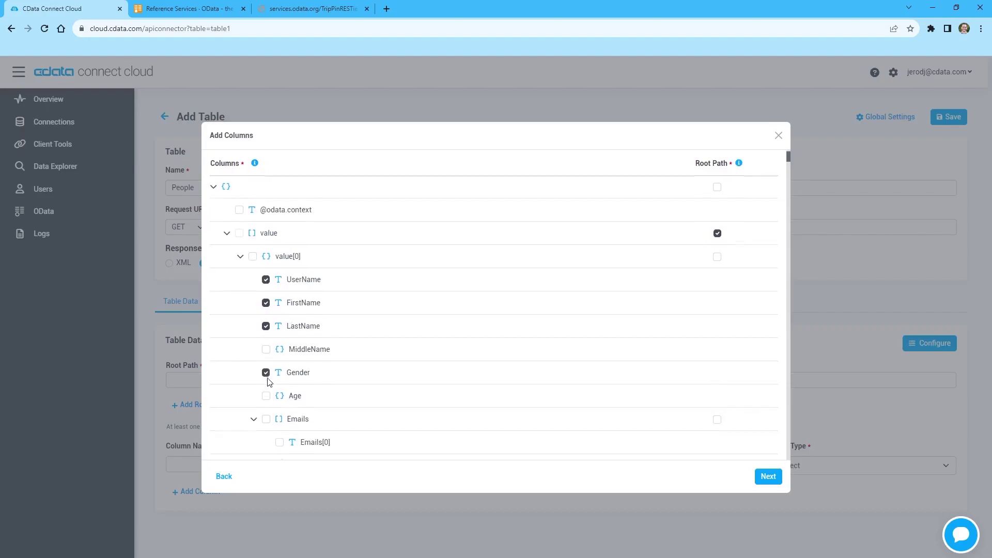
pyautogui.scroll(-1, 269, 381)
pyautogui.click(266, 345)
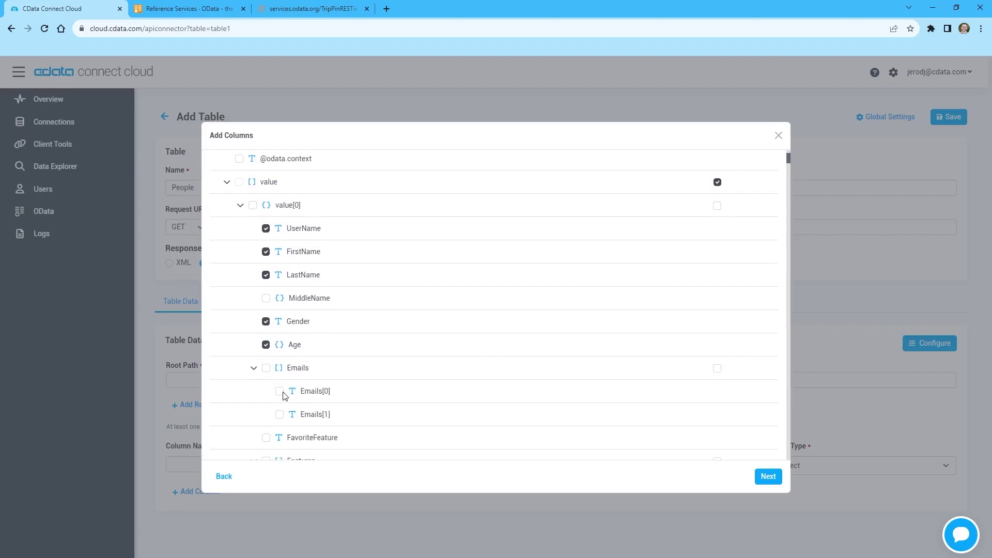
pyautogui.click(279, 391)
pyautogui.click(769, 478)
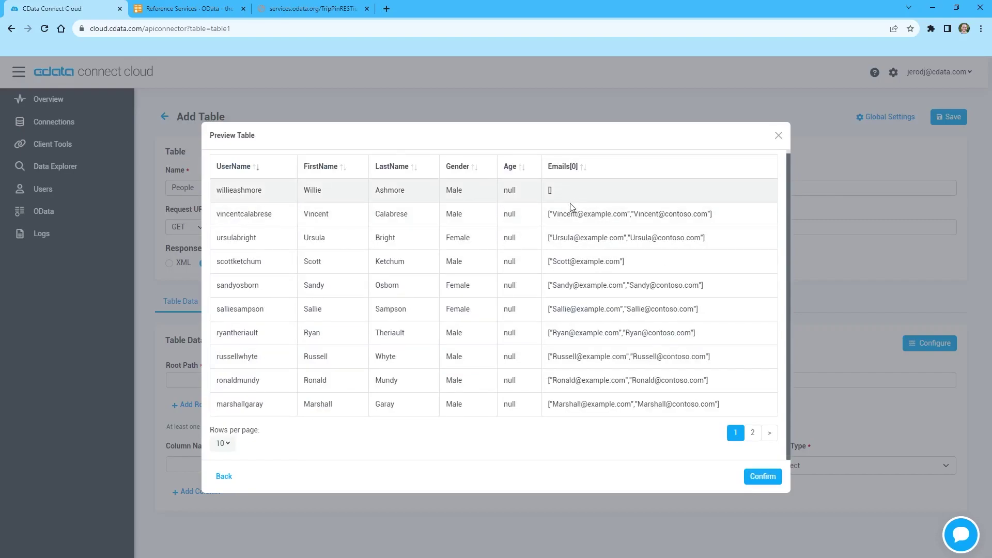
# Confirm the previewed columns, review them, and save the People table
pyautogui.click(763, 477)
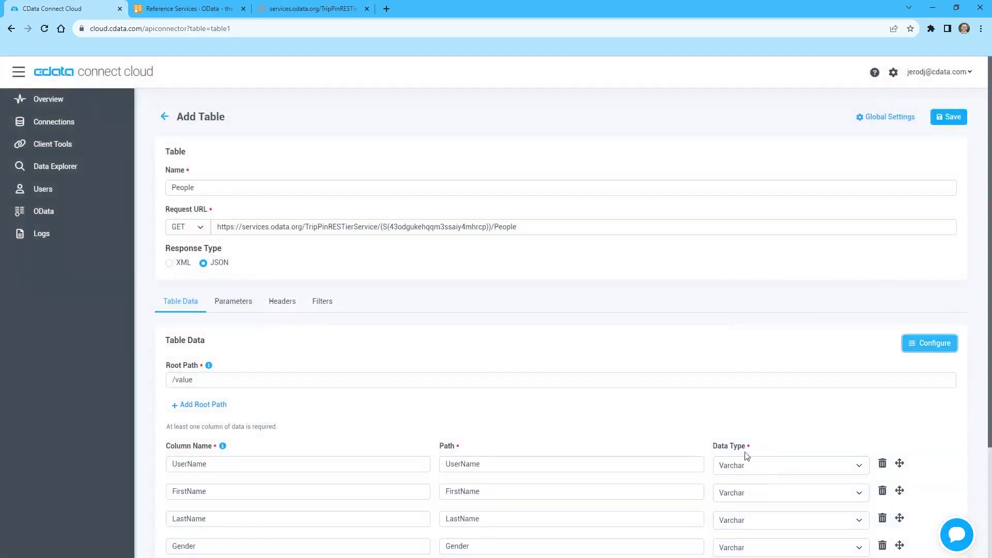
pyautogui.scroll(-3, 486, 365)
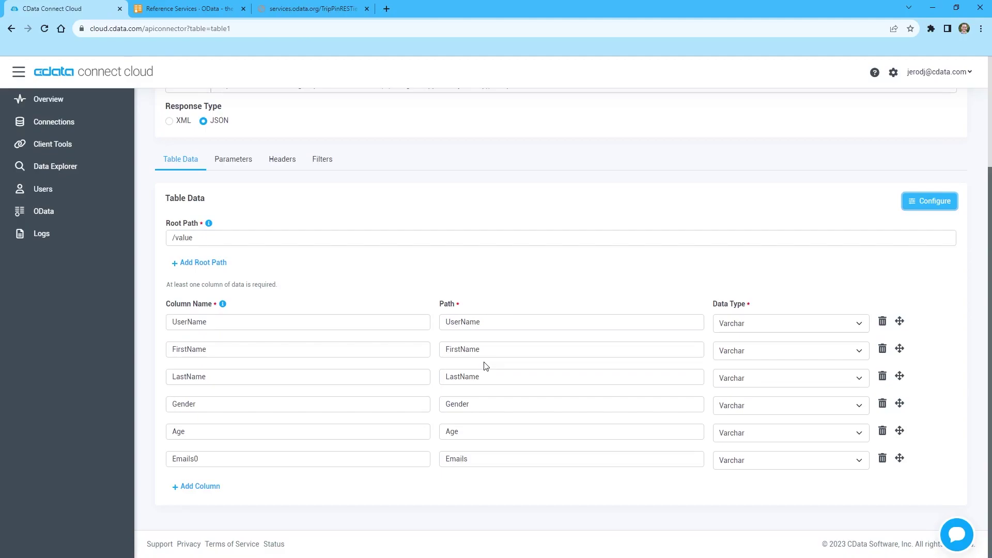
pyautogui.scroll(3, 488, 370)
pyautogui.click(947, 117)
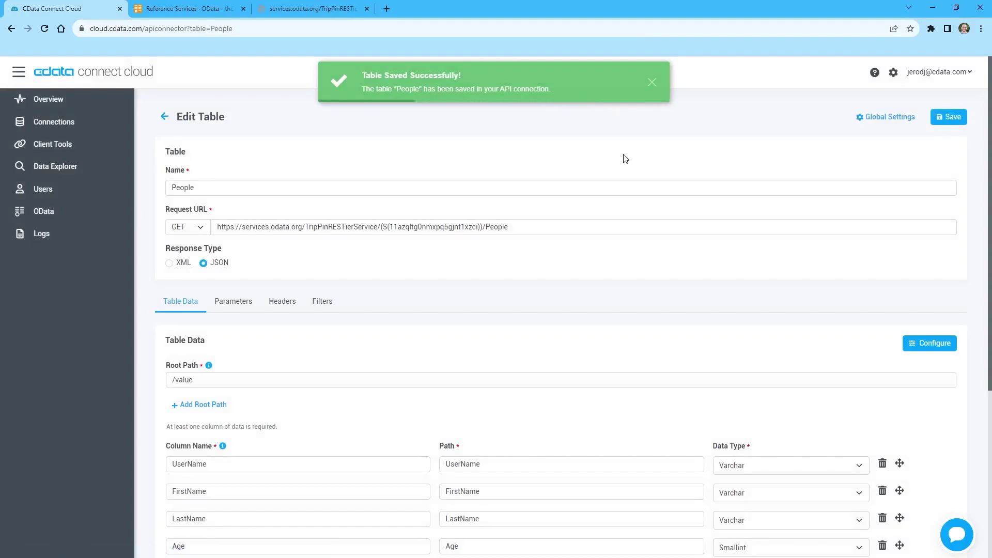
# Review the People table's Parameters, Headers and Filters tabs, then its column definitions
pyautogui.click(231, 302)
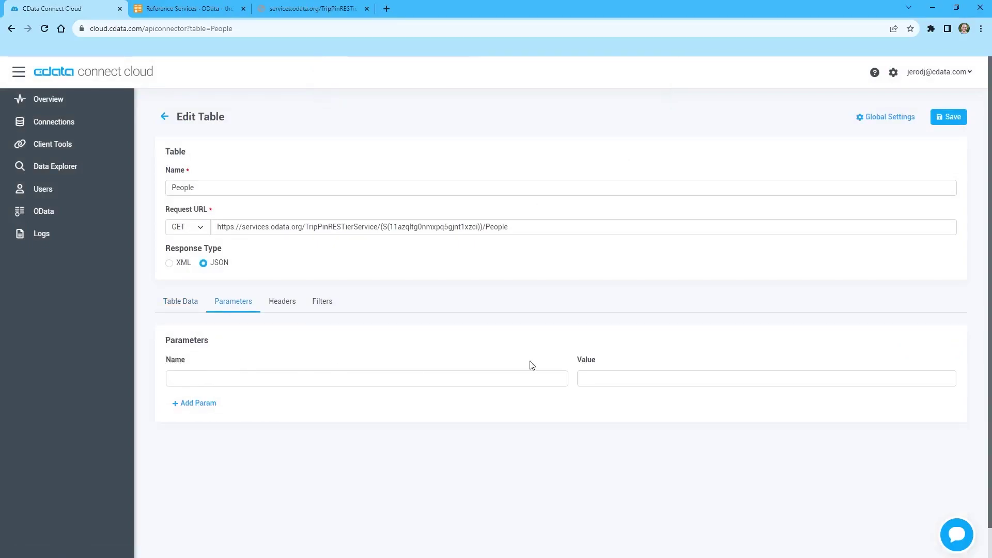
pyautogui.click(285, 305)
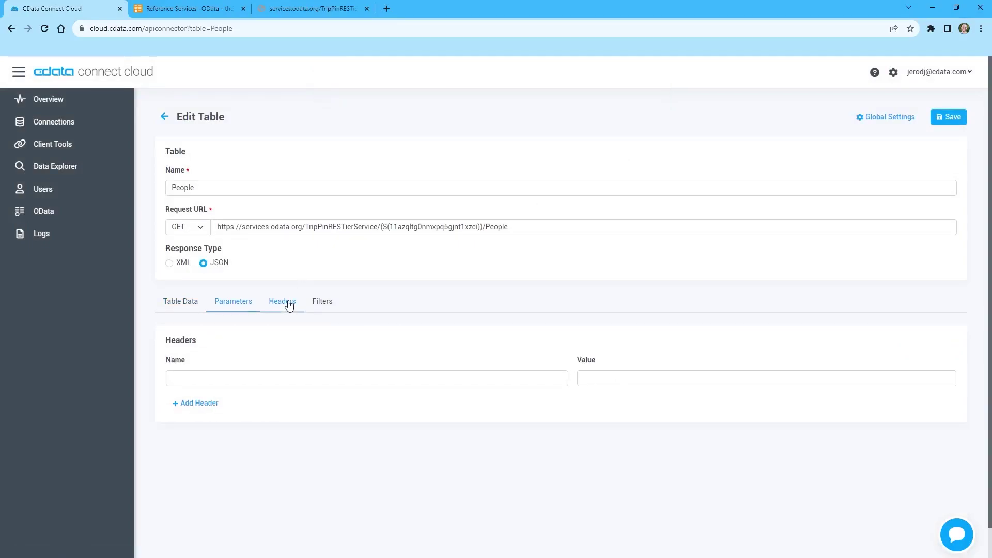
pyautogui.click(326, 307)
pyautogui.click(192, 304)
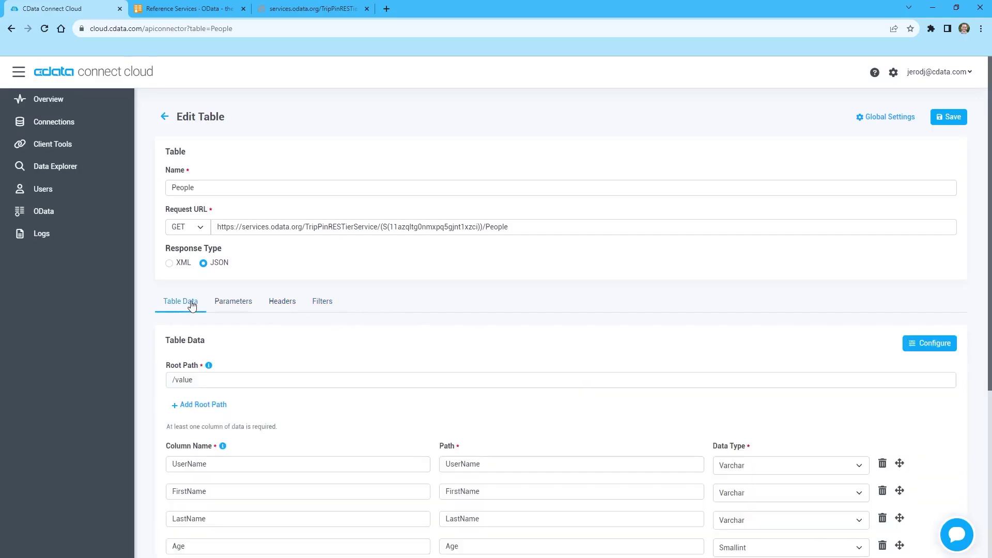
pyautogui.scroll(-5, 332, 341)
pyautogui.scroll(3, 334, 344)
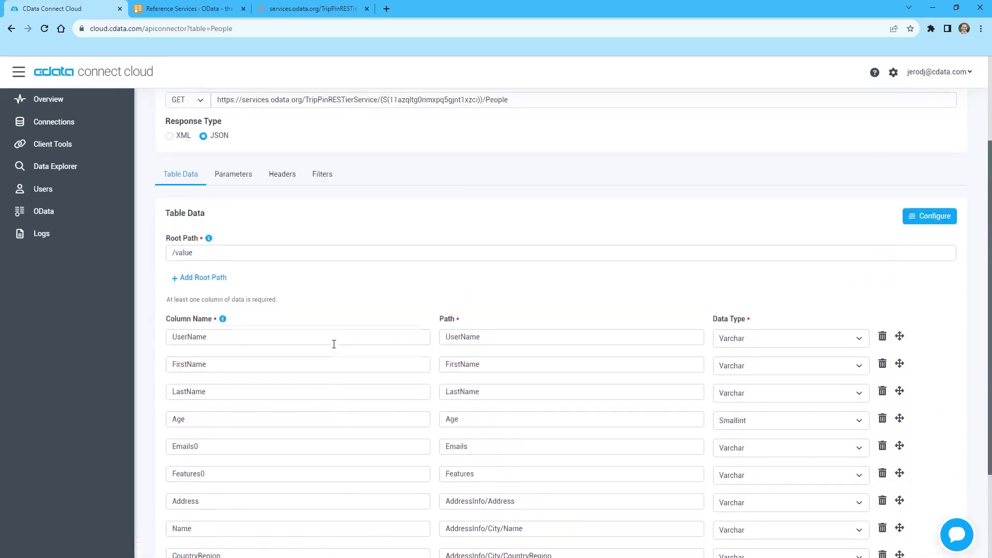
pyautogui.scroll(3, 334, 344)
# Query the ODataV4 REST People table in Data Explorer, getting 20 result rows
pyautogui.click(67, 168)
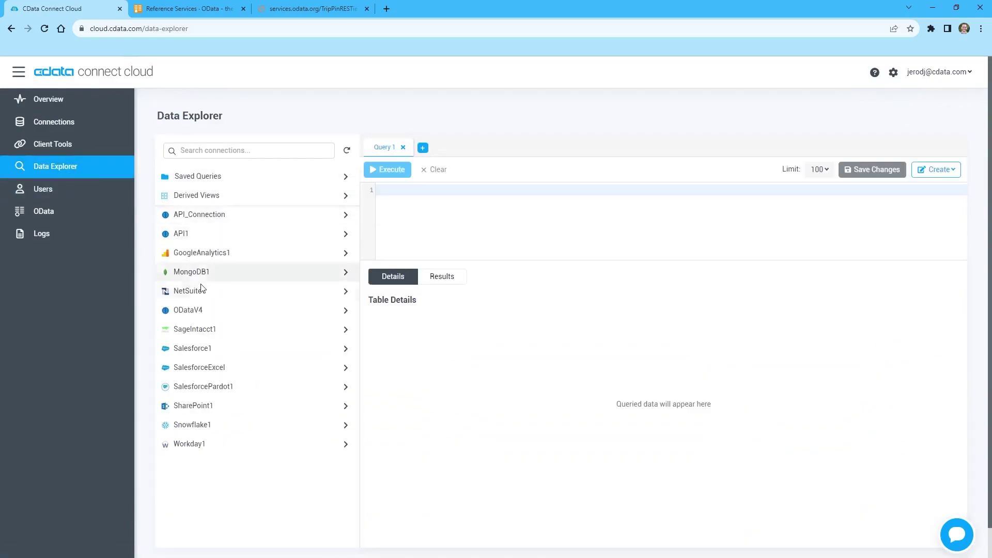
pyautogui.click(202, 310)
pyautogui.click(198, 195)
pyautogui.click(200, 217)
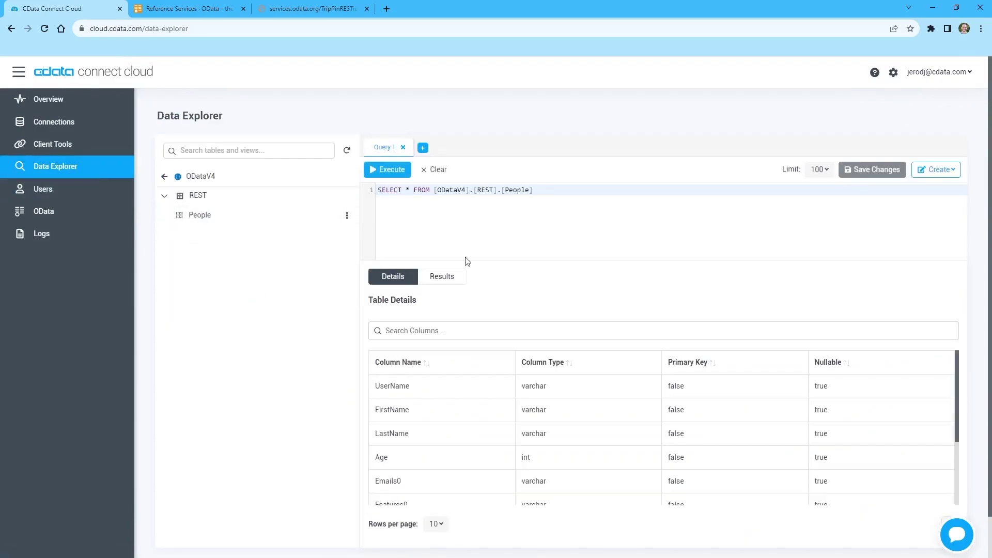
pyautogui.click(439, 278)
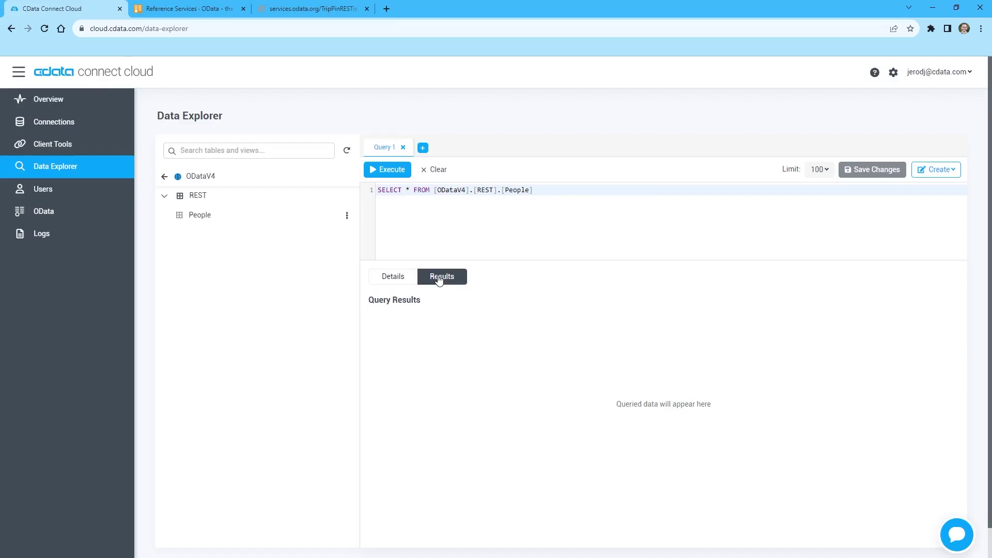
pyautogui.click(395, 170)
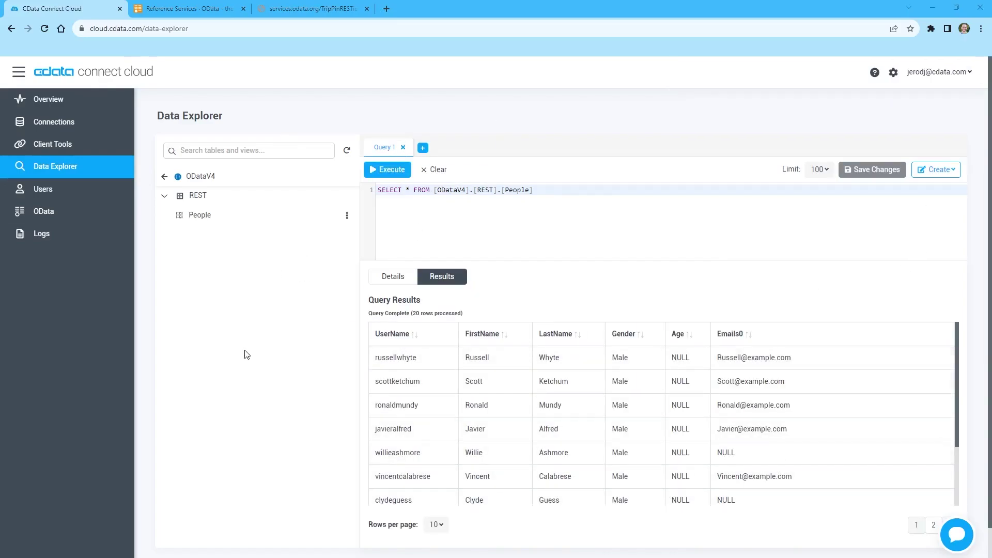
pyautogui.click(58, 148)
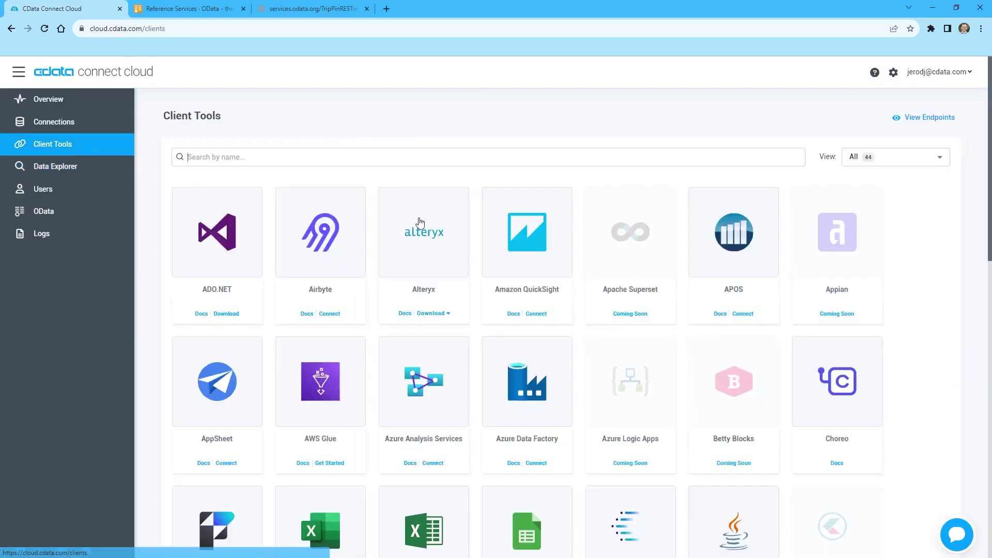
# Scroll the Client Tools grid down toward the Excel integrations
pyautogui.scroll(-3, 376, 185)
pyautogui.scroll(-3, 376, 185)
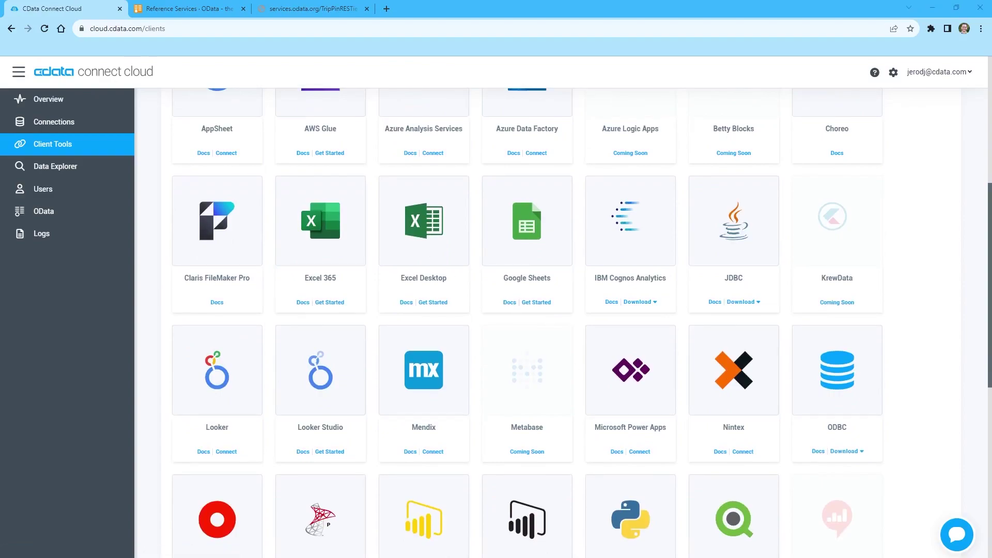
# Use the CData Connect Cloud add-in in Excel to import the ODataV4 REST.People table (20 rows) into Sheet1
pyautogui.hotkey('alt', 'Tab')
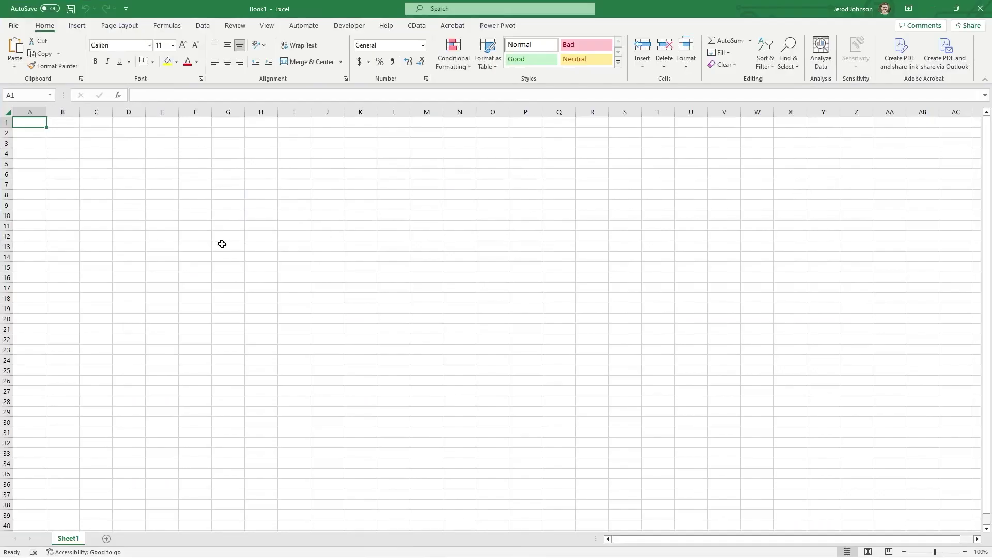
pyautogui.click(203, 25)
pyautogui.click(924, 51)
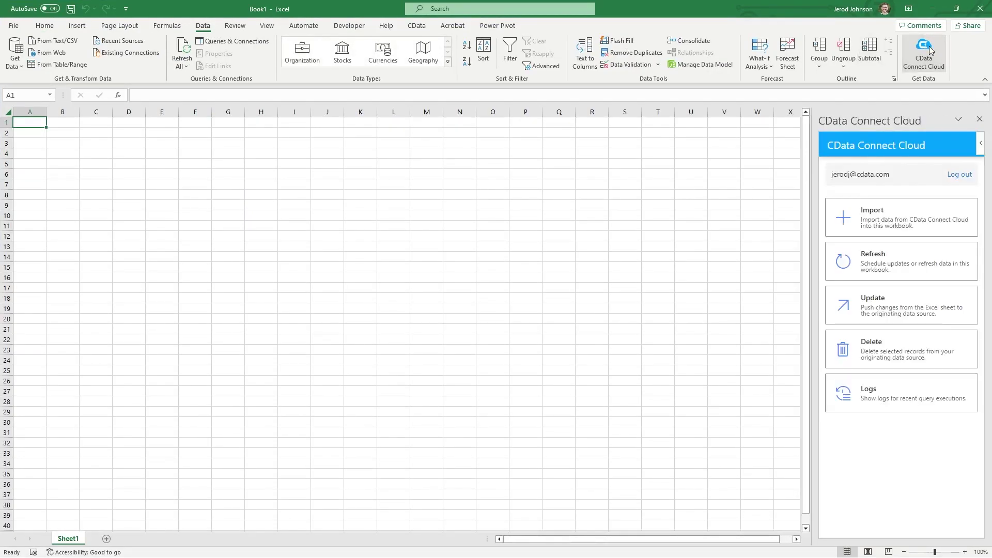
pyautogui.click(902, 204)
pyautogui.click(904, 217)
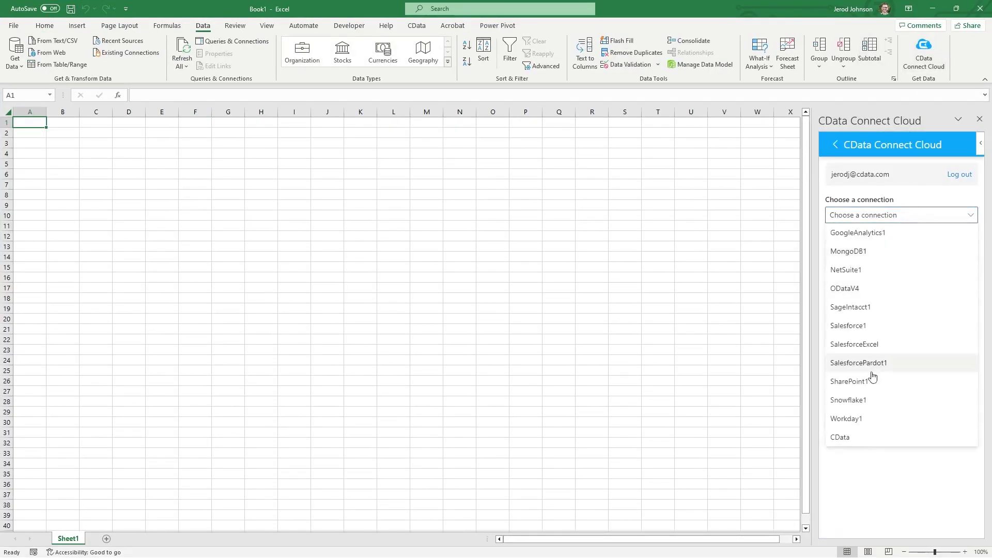
pyautogui.click(869, 288)
pyautogui.click(873, 289)
pyautogui.click(874, 302)
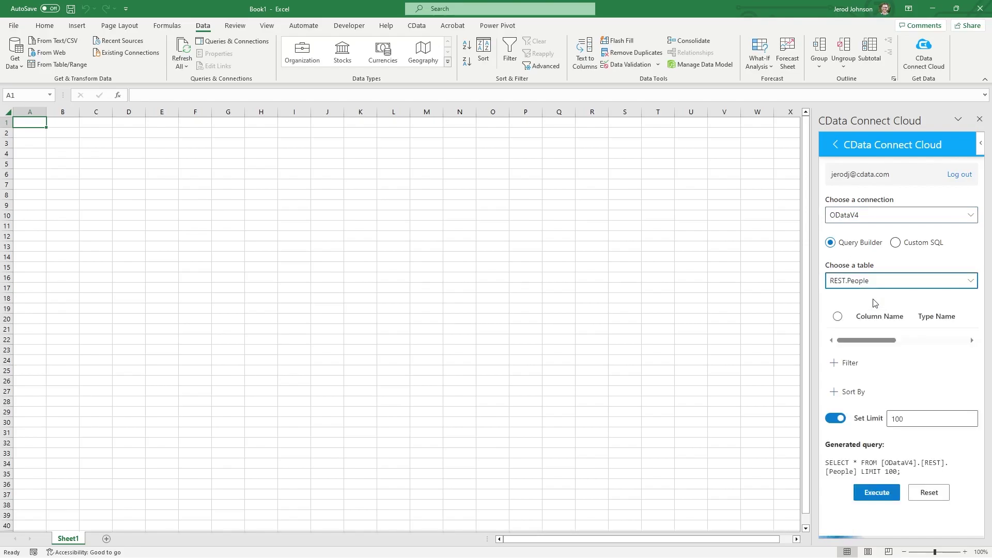
pyautogui.scroll(-3, 875, 301)
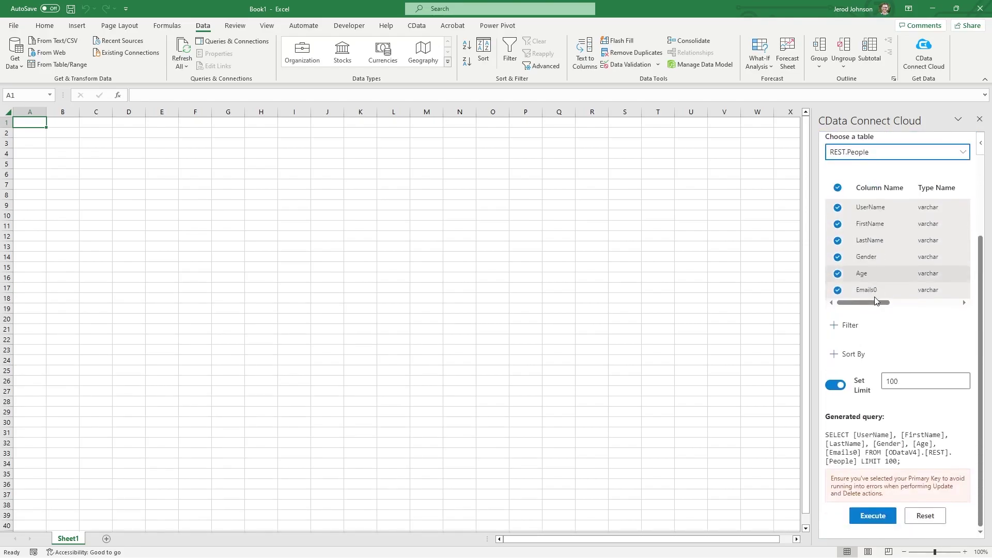
pyautogui.click(875, 515)
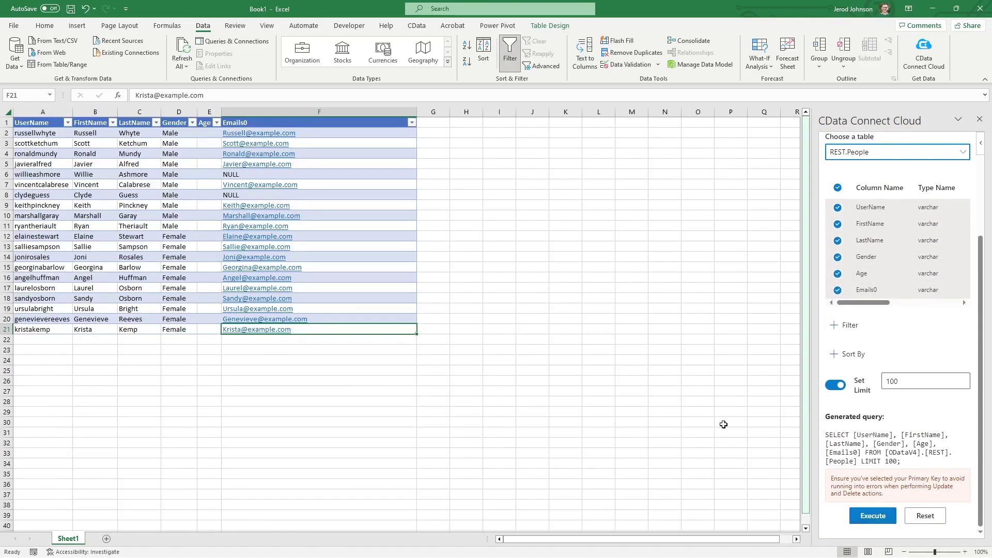